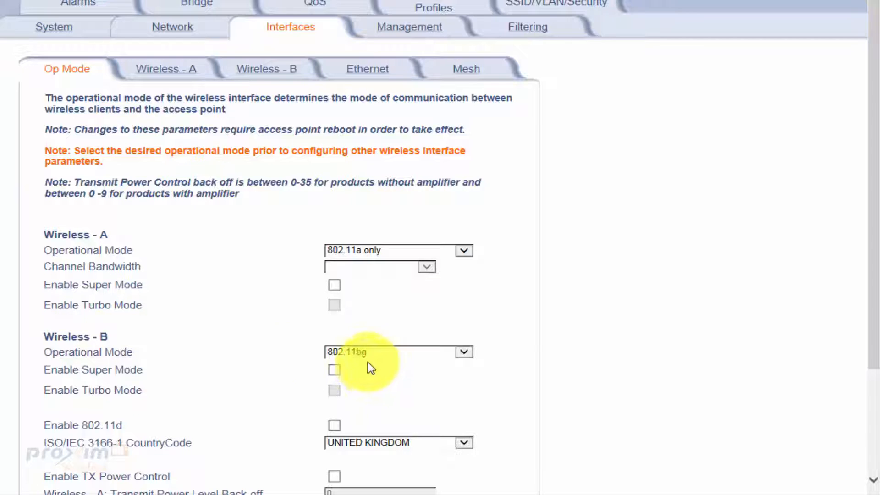
Step: Check the operational mode choices for Wireless-B and Wireless-A and the available country codes, keeping 802.11bg for Wireless-B
left_click(468, 355)
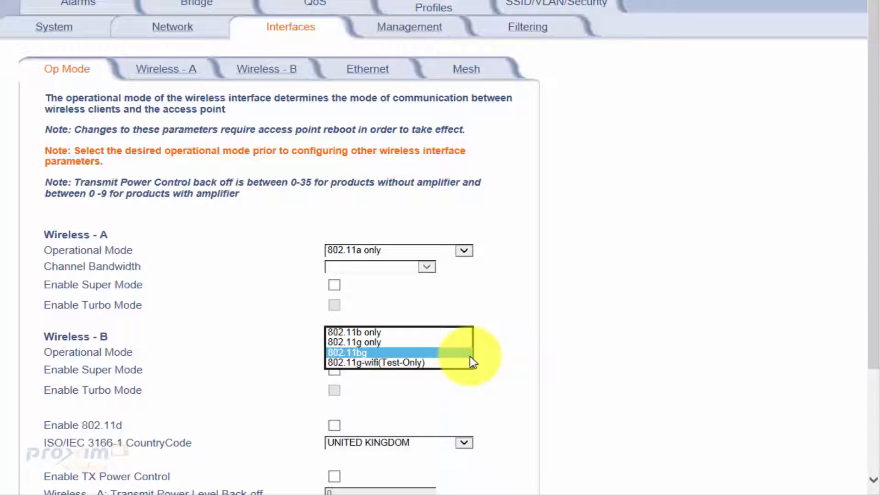
left_click(381, 353)
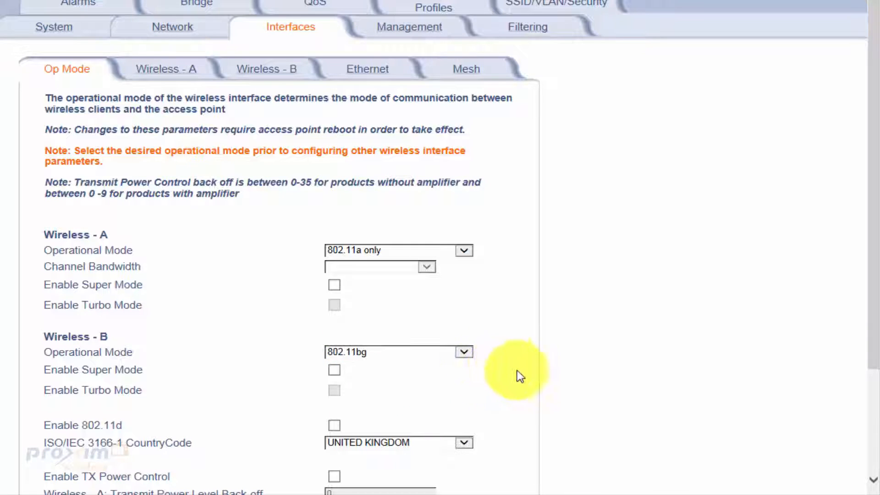
scroll(471, 402, "down", 2)
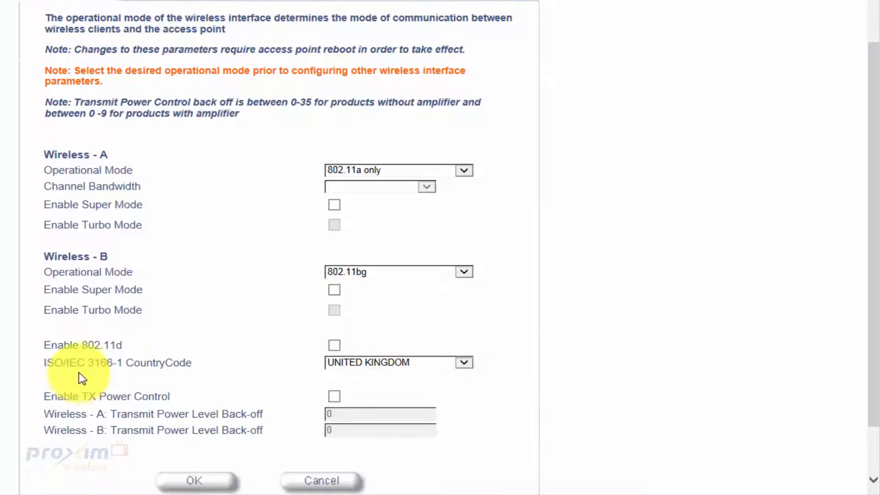
left_click(332, 371)
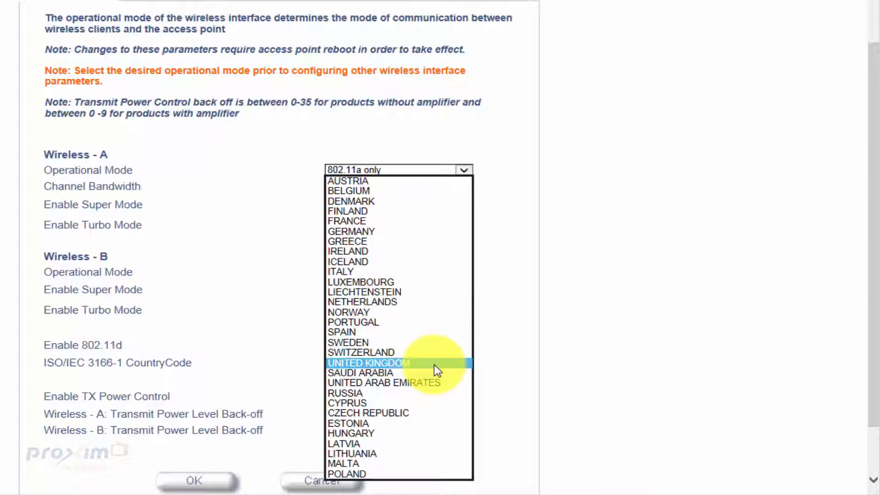
left_click(234, 332)
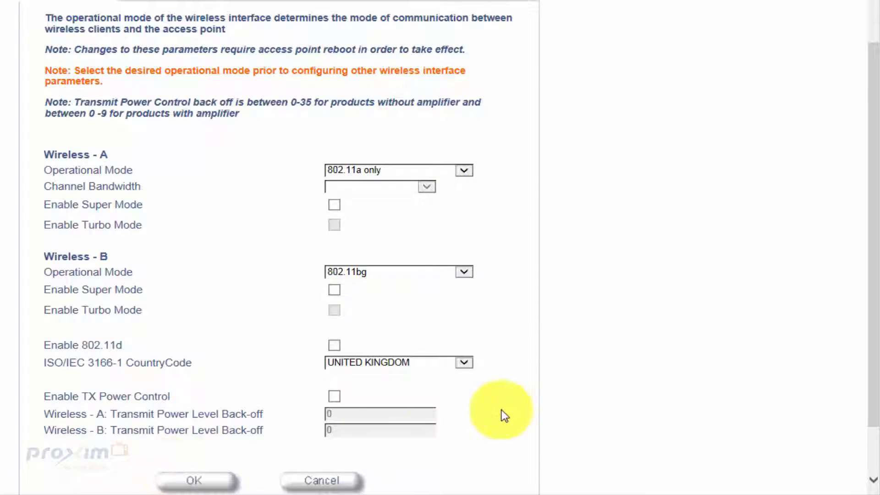
scroll(283, 207, "up", 2)
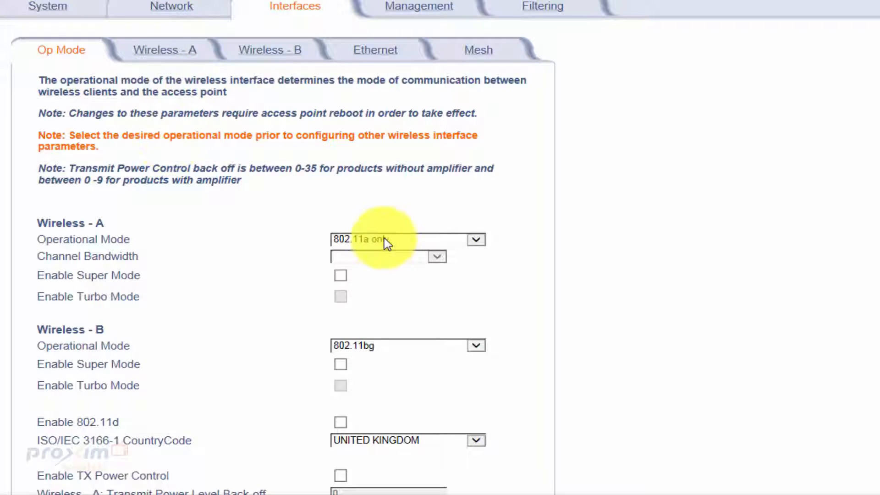
left_click(463, 242)
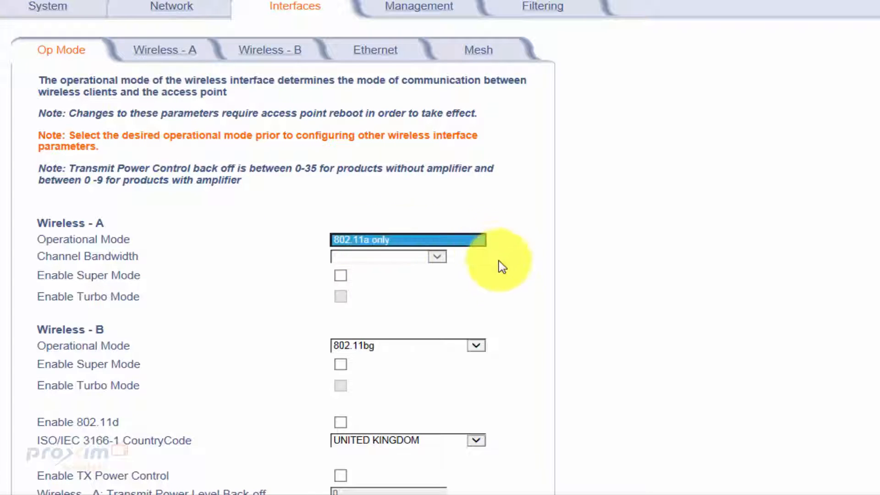
left_click(496, 223)
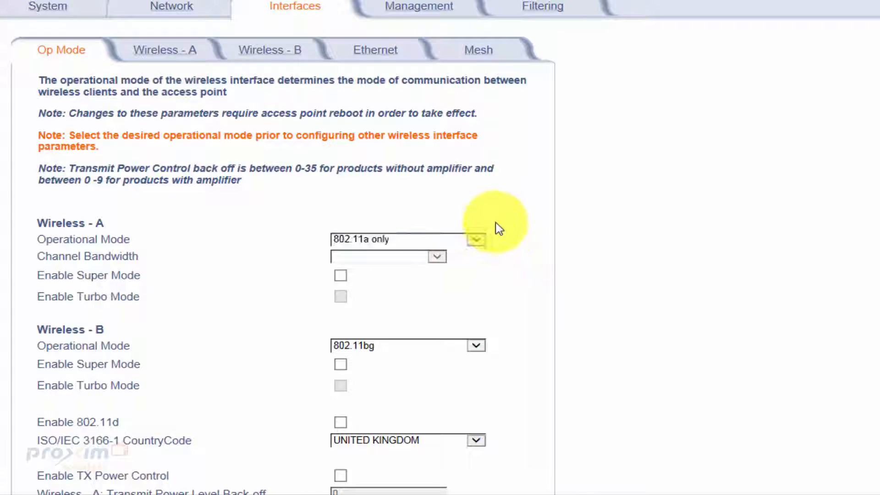
Step: Turn off automatic channel selection for the Wireless-A interface and check its available frequency channels
left_click(168, 57)
scroll(698, 202, "down", 5)
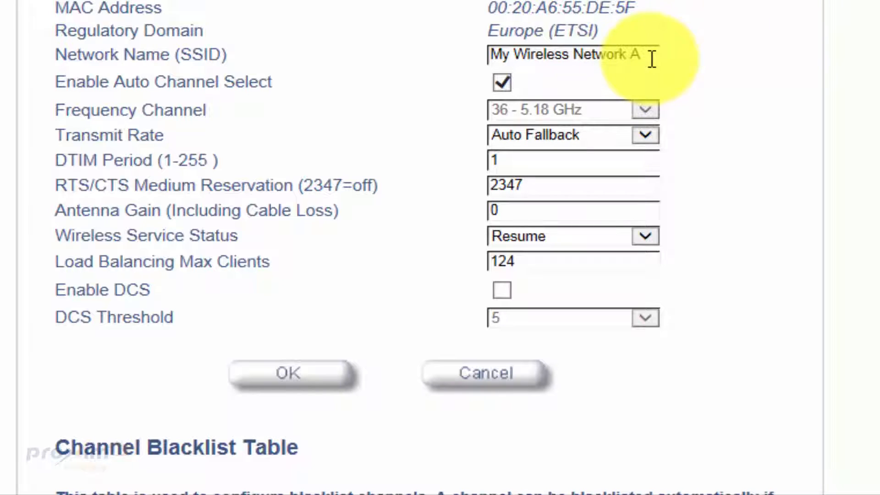
left_click(499, 84)
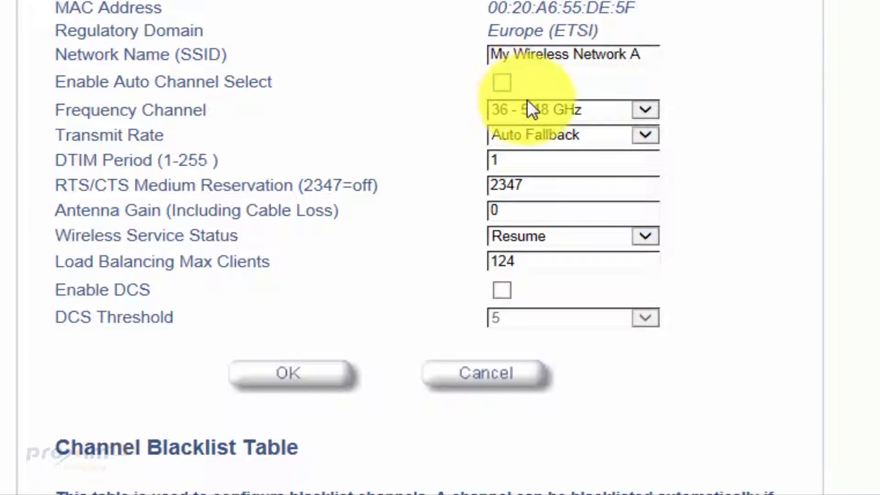
left_click(527, 102)
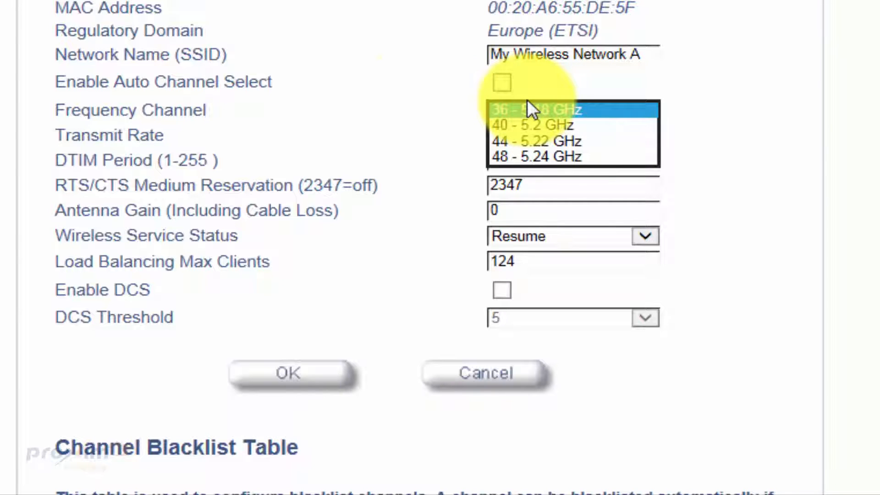
left_click(417, 82)
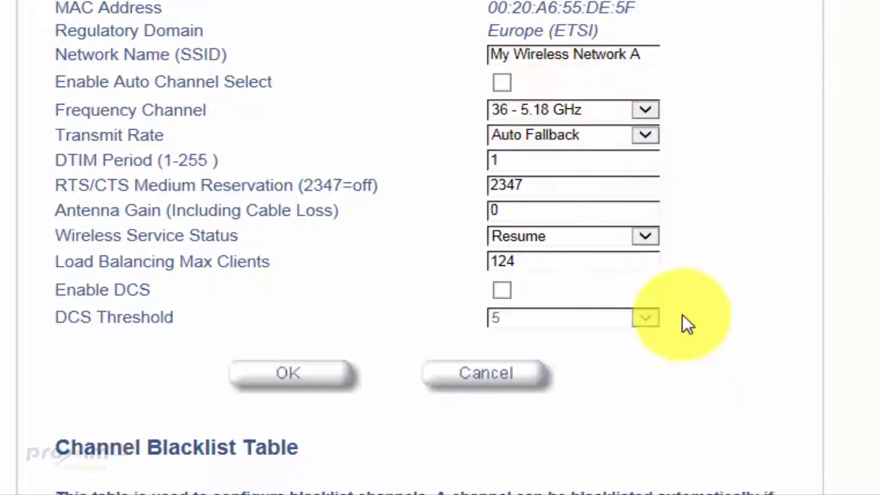
Step: Look over the Wireless-A page down to its Wireless Distribution System table, and highlight the network name (SSID)
scroll(764, 321, "down", 15)
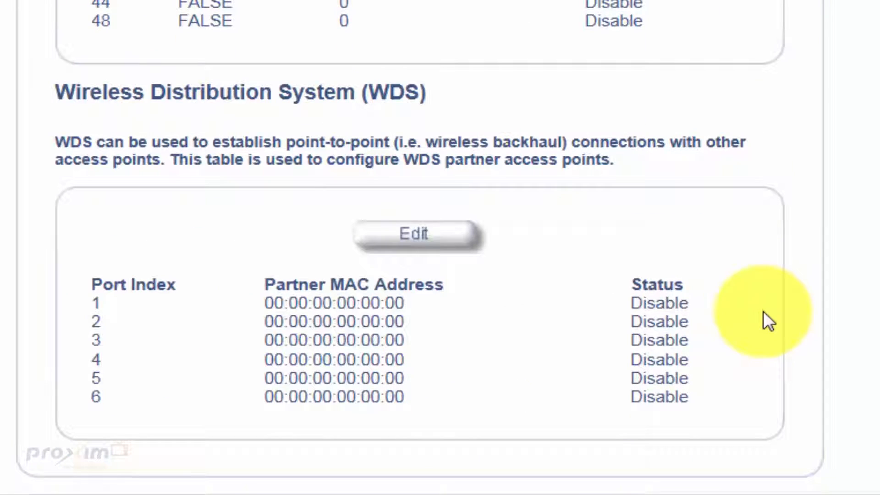
scroll(763, 314, "up", 15)
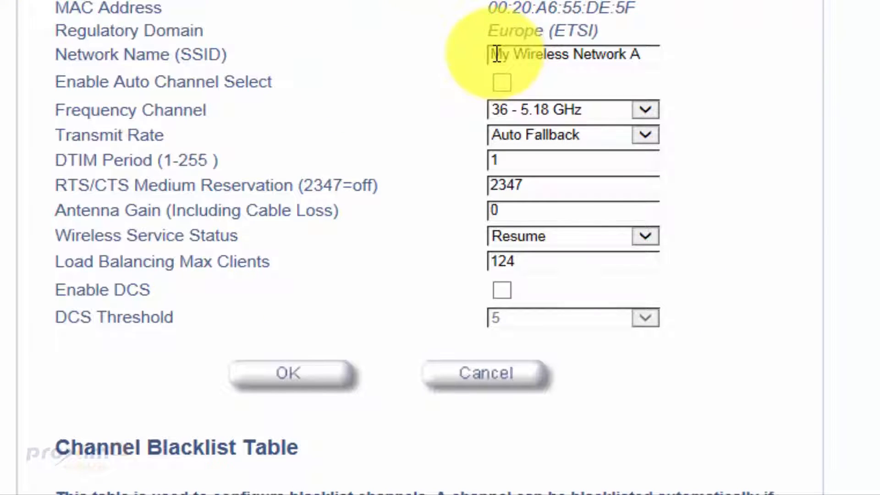
left_click_drag(495, 55, 757, 68)
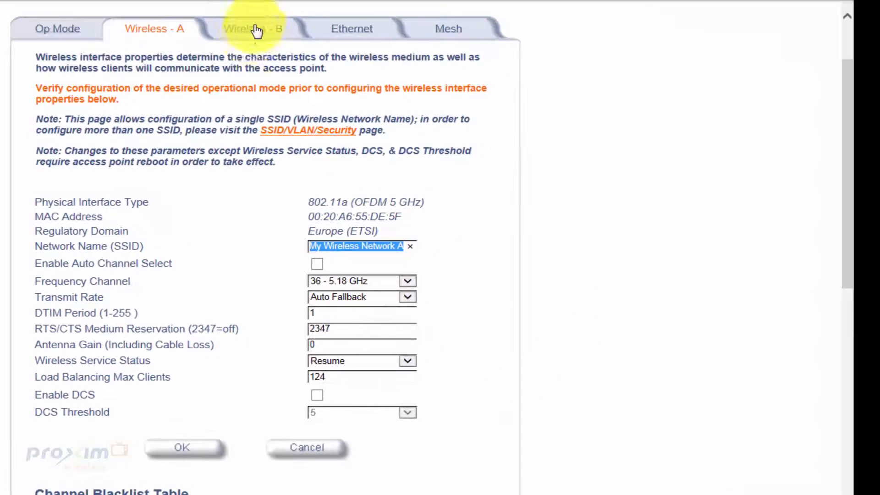
Step: Highlight the Wireless-B network name, turn off that interface's automatic channel selection, and check its available frequency channels
left_click(255, 30)
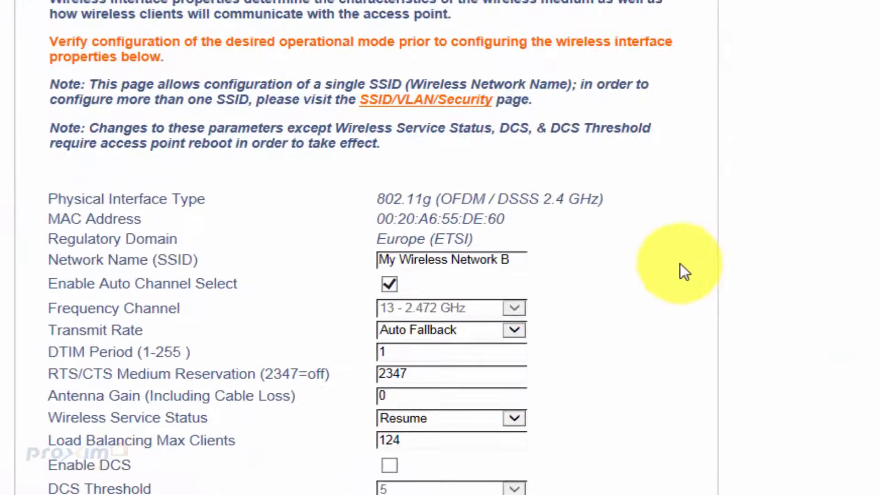
scroll(680, 264, "down", 1)
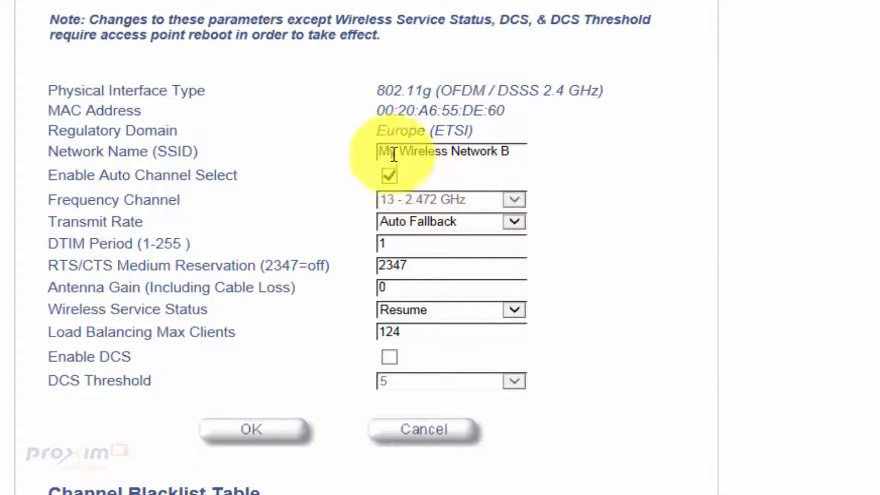
left_click_drag(381, 150, 581, 173)
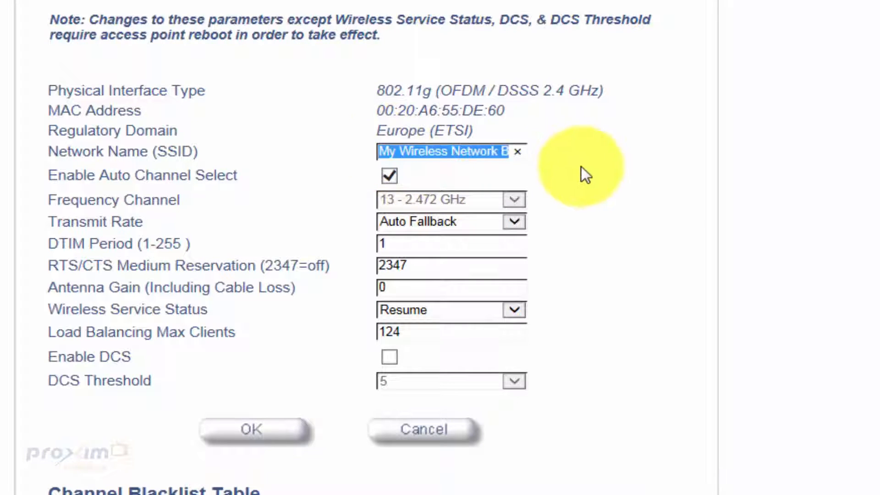
left_click(389, 176)
left_click(409, 198)
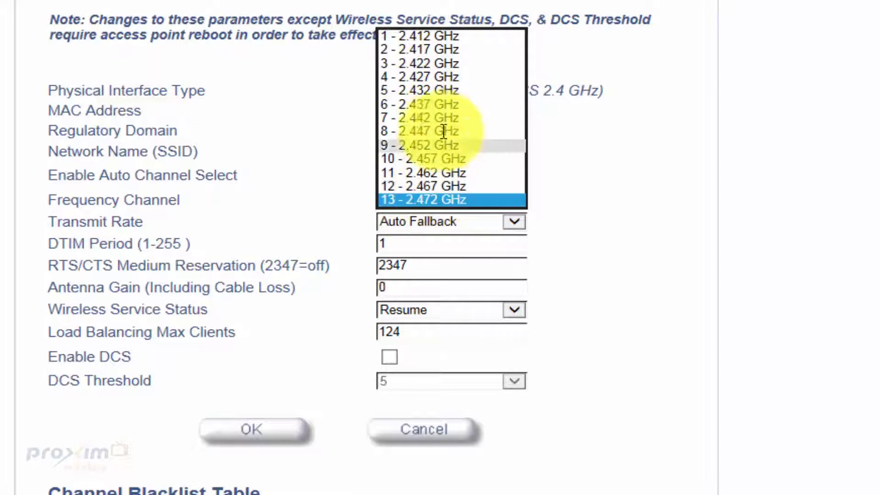
left_click(578, 205)
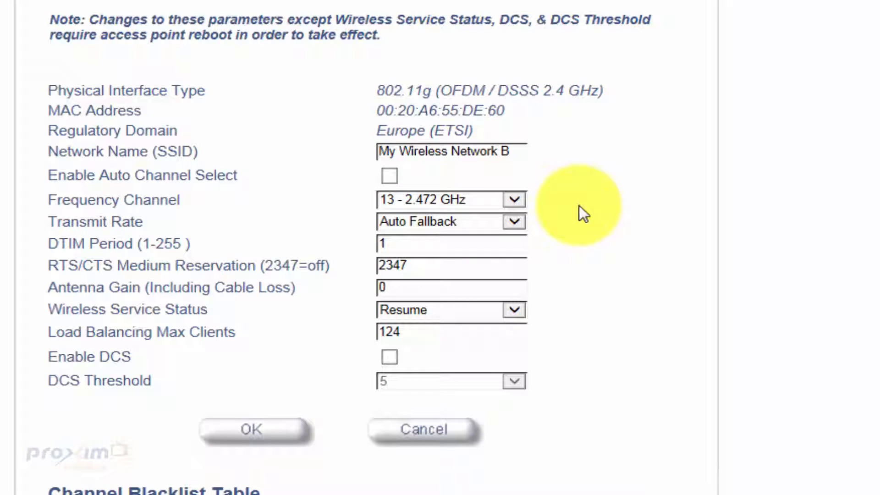
left_click(514, 201)
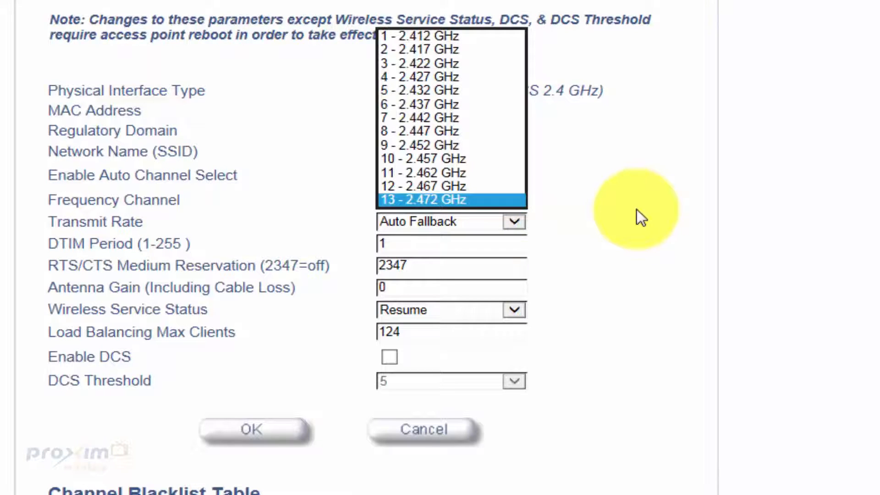
left_click(637, 209)
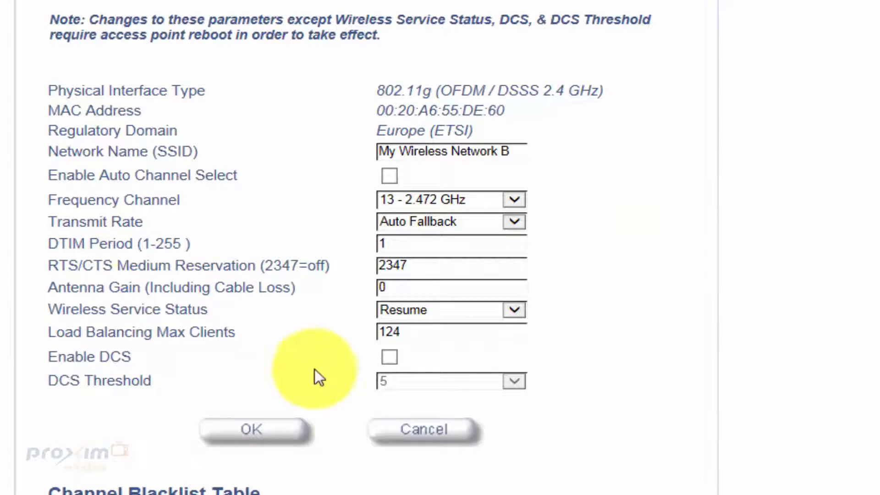
Step: Examine the Wireless-B channel blacklist and Wireless Distribution System tables, and return to the interface properties
scroll(598, 378, "down", 5)
scroll(601, 379, "down", 4)
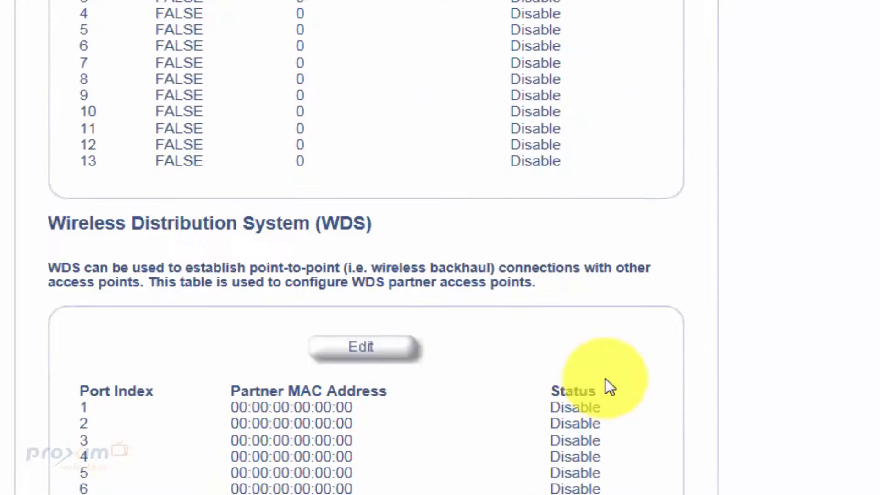
scroll(606, 379, "up", 5)
scroll(606, 379, "up", 7)
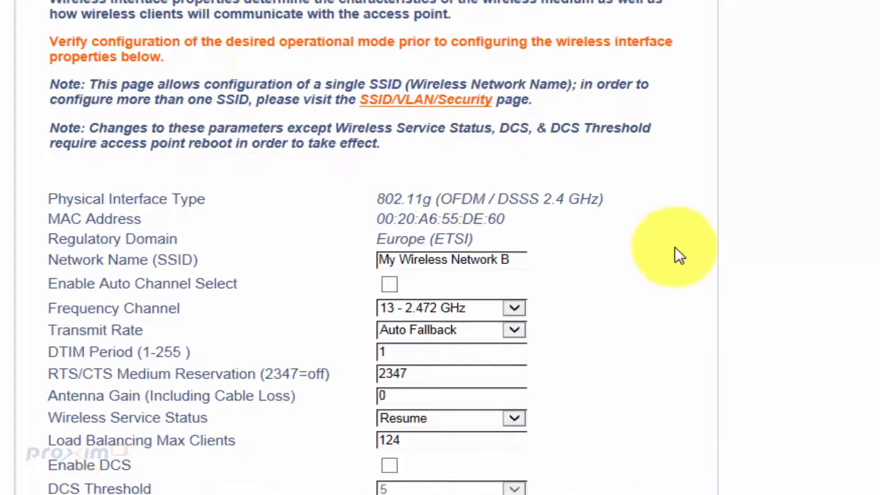
scroll(721, 303, "down", 4)
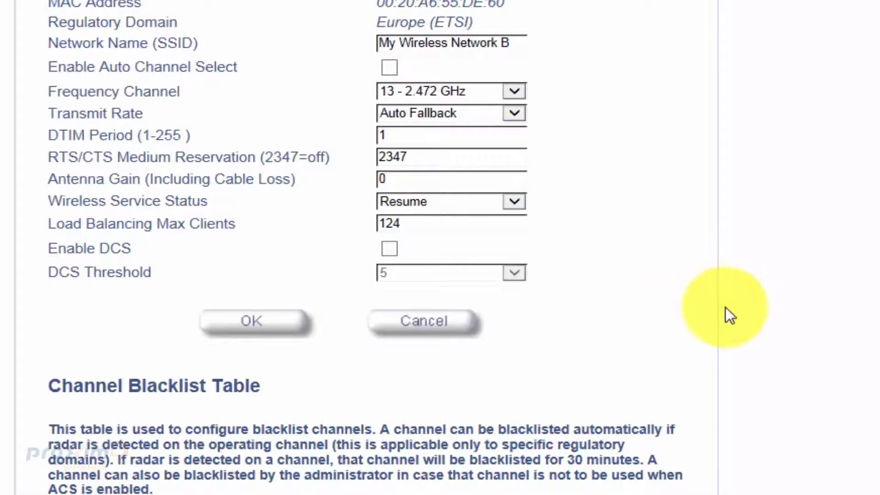
scroll(729, 315, "up", 2)
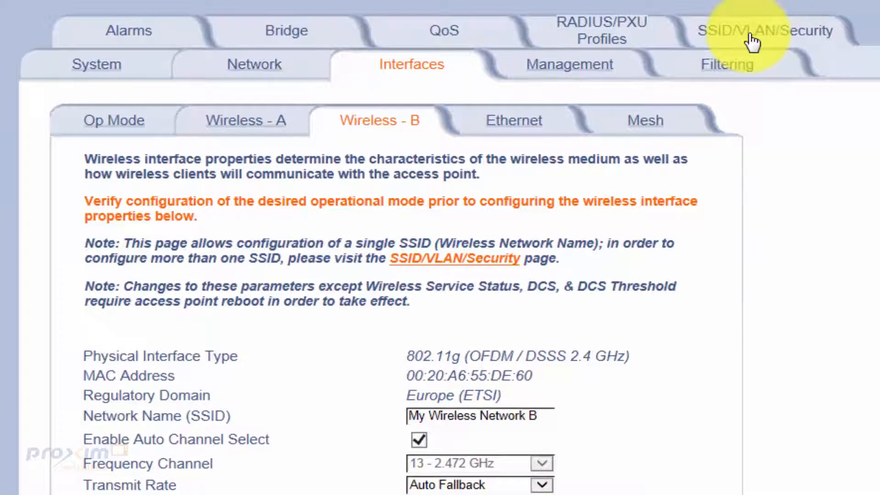
Step: Open security profile 1 for editing from the SSID/VLAN/Security profile table
left_click(752, 42)
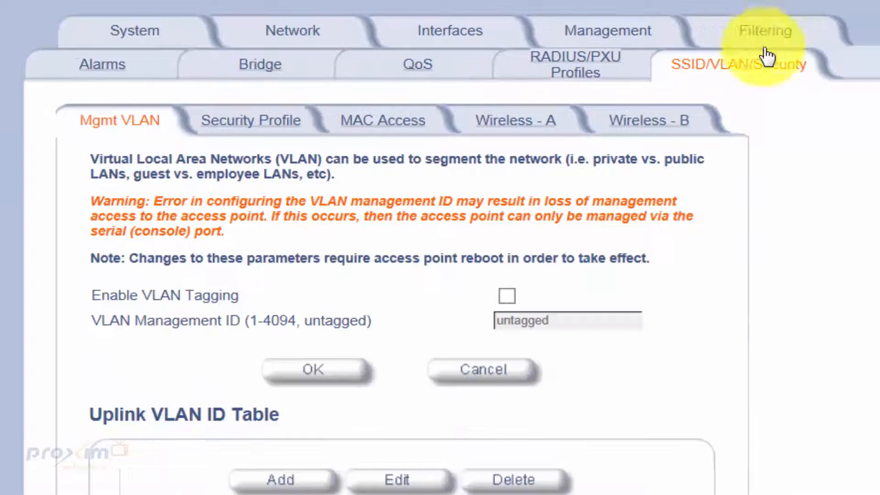
left_click(242, 129)
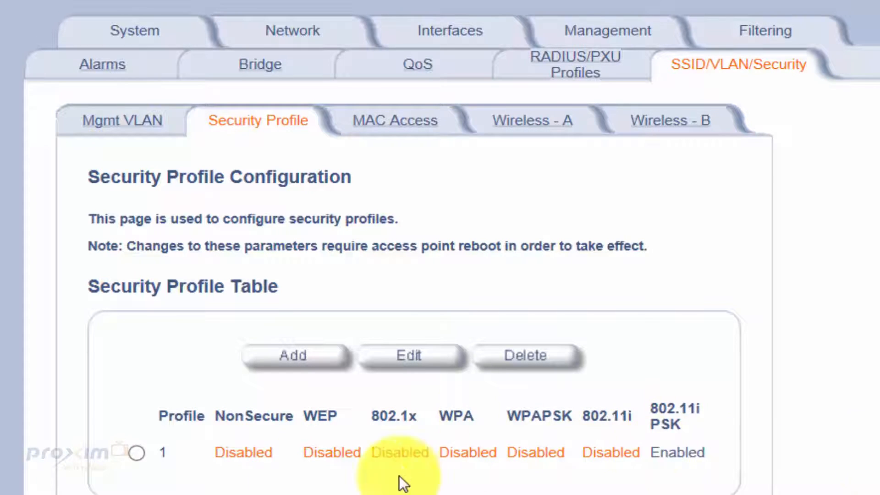
left_click(136, 455)
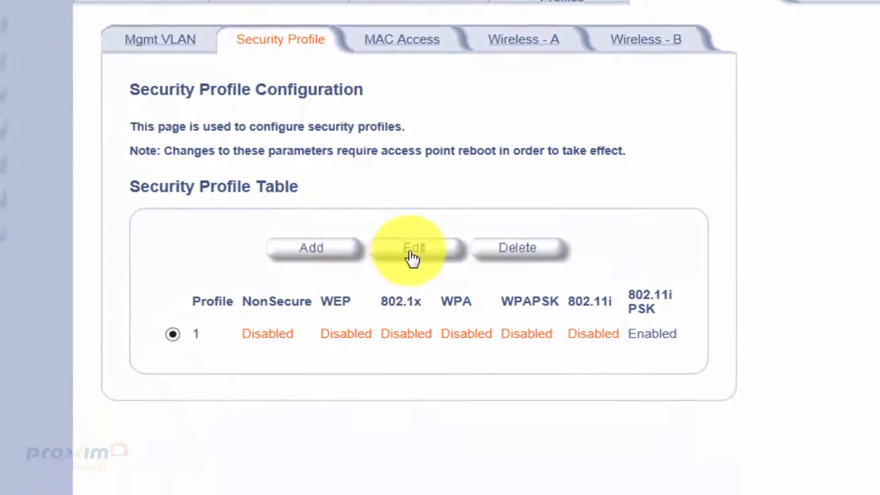
left_click(402, 323)
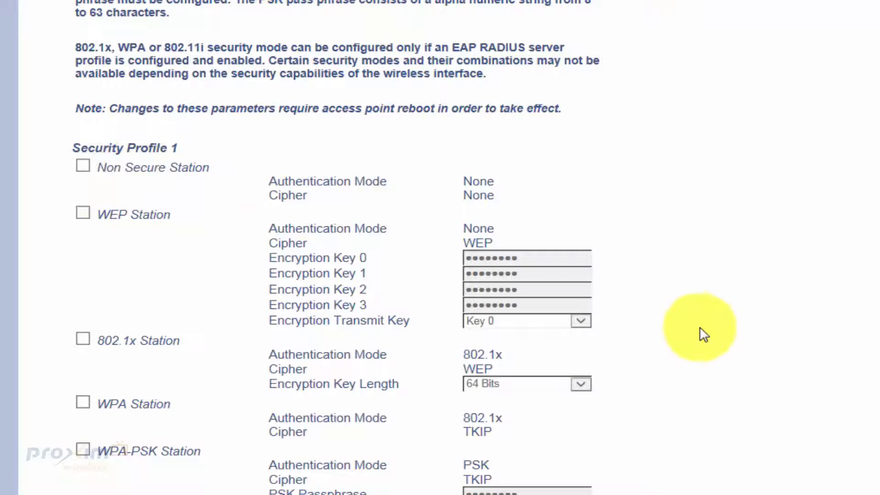
Step: Examine the station security modes of security profile 1, including the 802.11i-PSK passphrase field
scroll(704, 334, "down", 2)
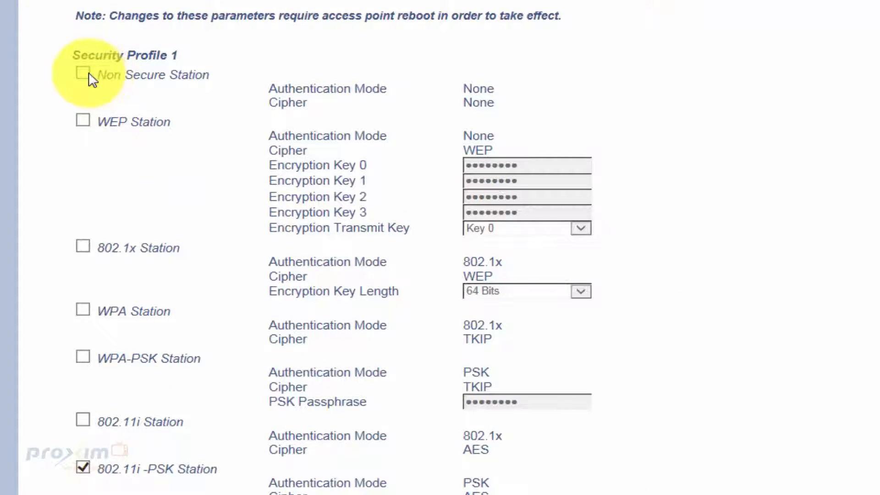
scroll(477, 261, "down", 1)
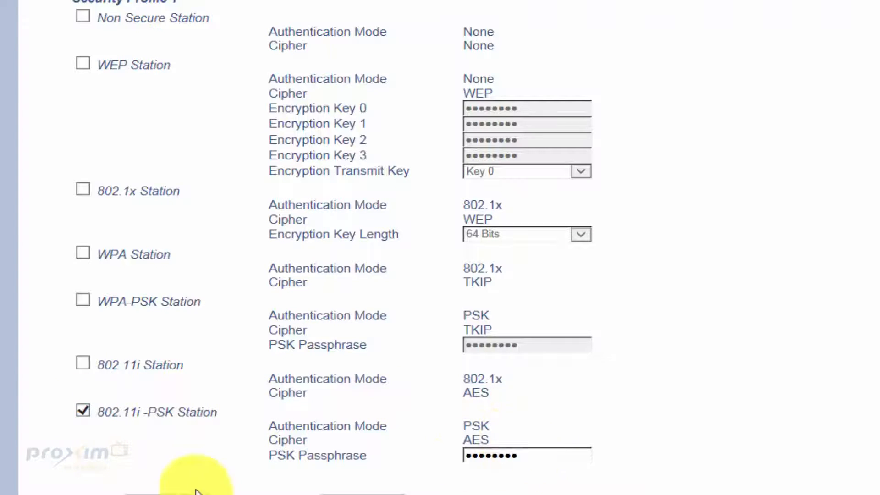
left_click(541, 459)
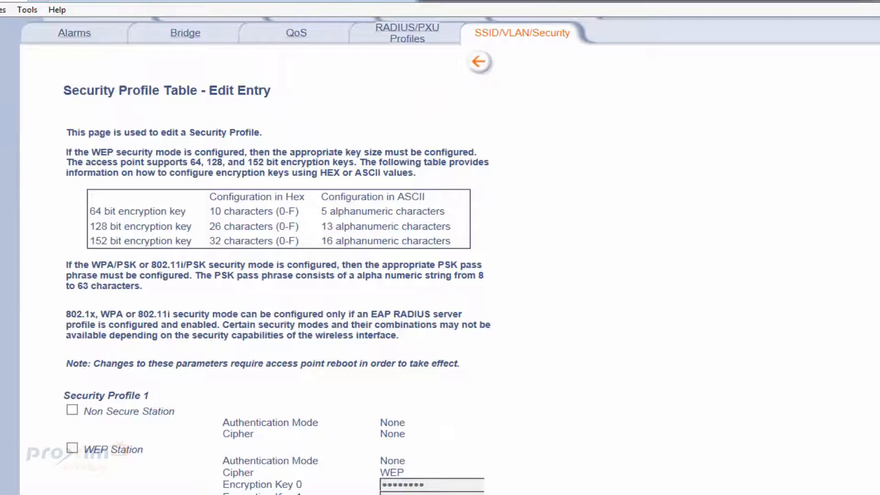
scroll(458, 298, "up", 2)
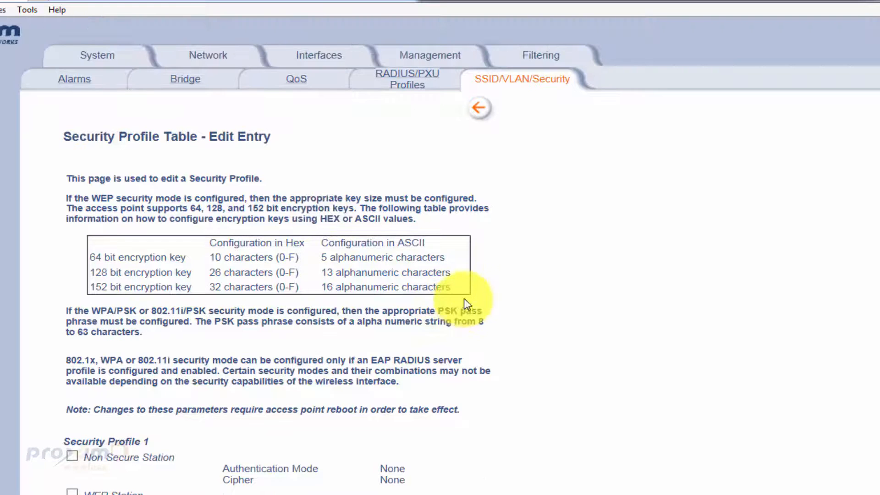
left_click(504, 84)
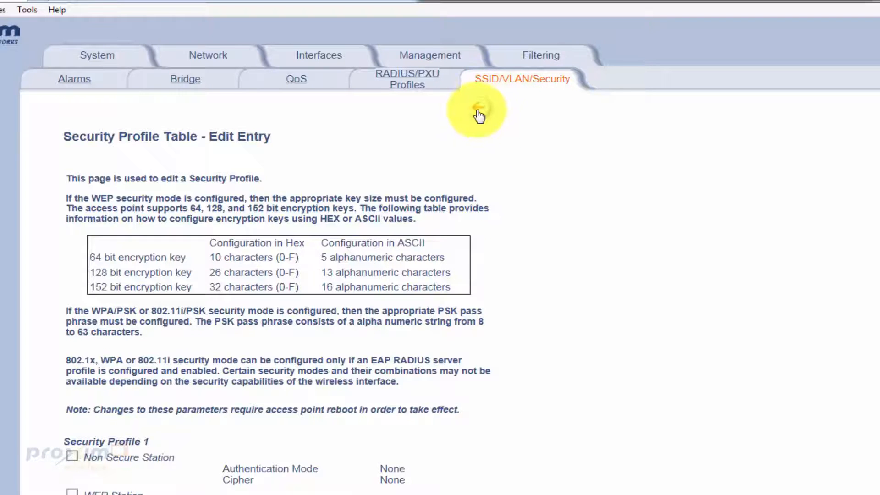
Step: Leave the security profile editor and examine which security profile is assigned in the Wireless-B SSID, VLAN and security settings
left_click(478, 112)
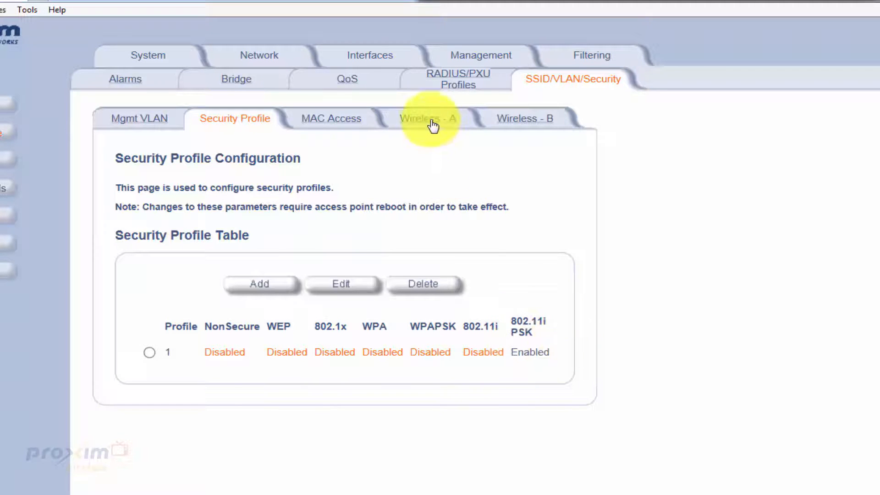
left_click(524, 119)
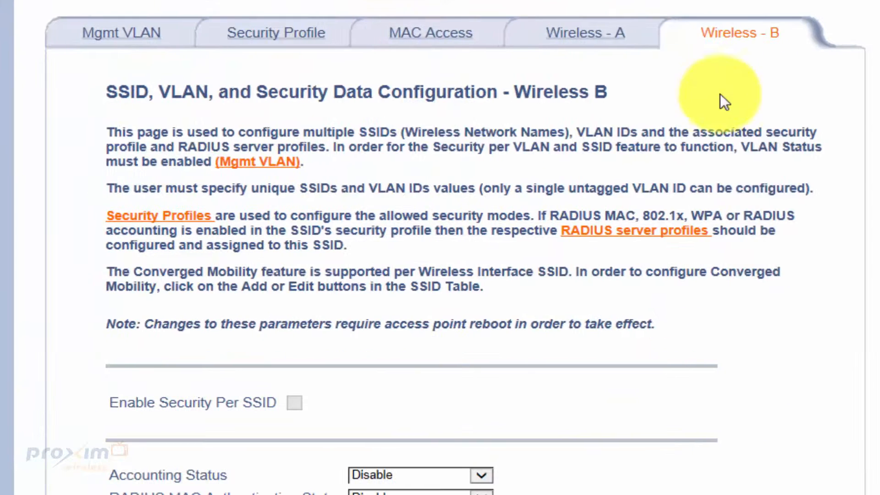
scroll(775, 347, "down", 5)
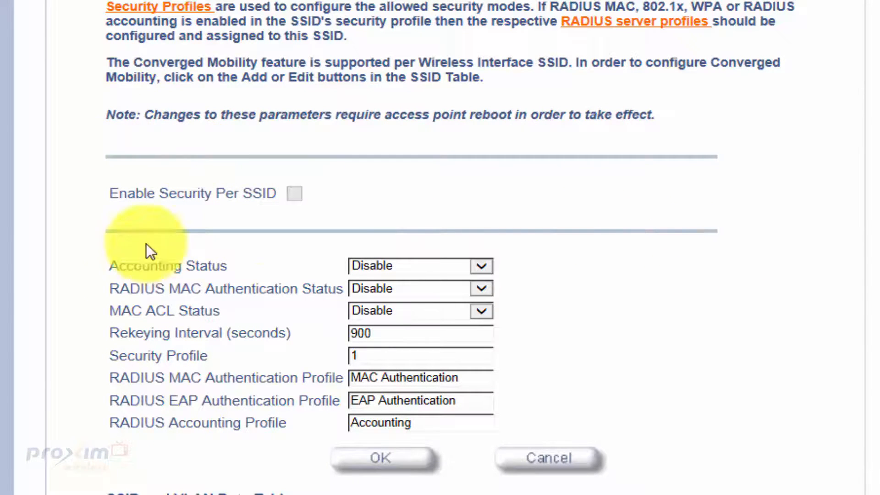
scroll(727, 275, "down", 2)
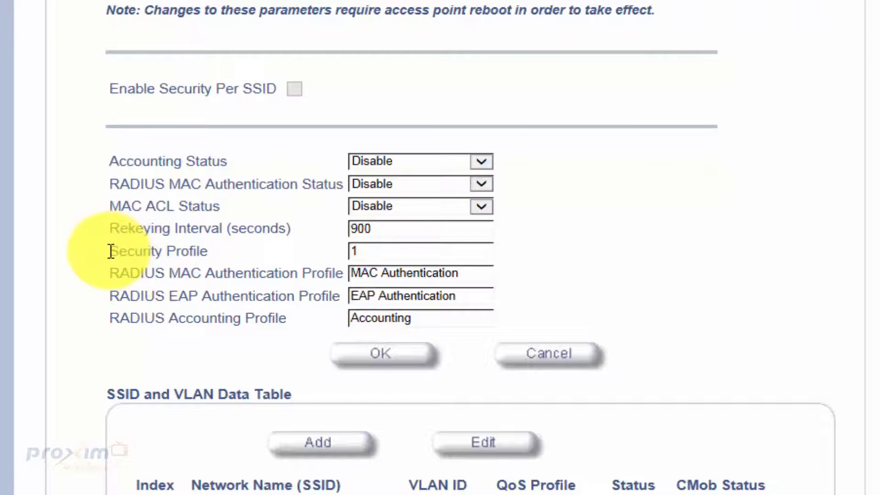
left_click_drag(108, 249, 201, 252)
left_click(381, 249)
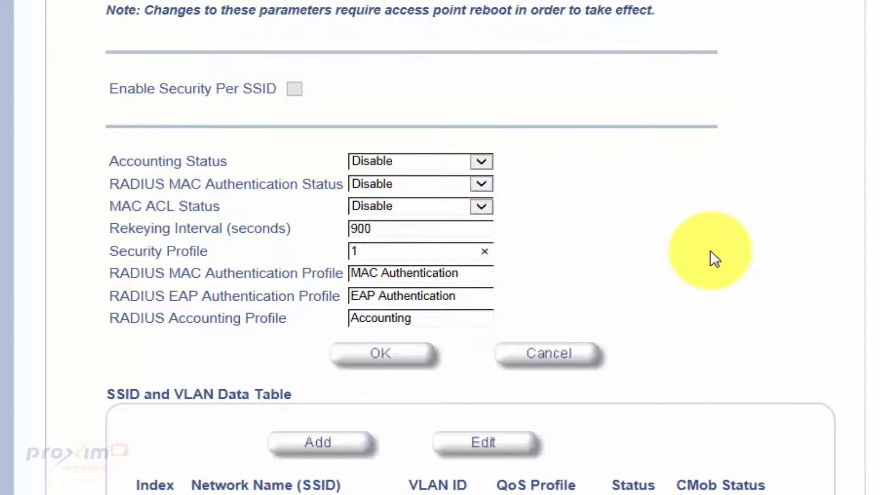
Step: Compare the security profile table with the Wireless-B settings and highlight the profile number assigned to that interface
scroll(710, 251, "up", 7)
left_click(287, 35)
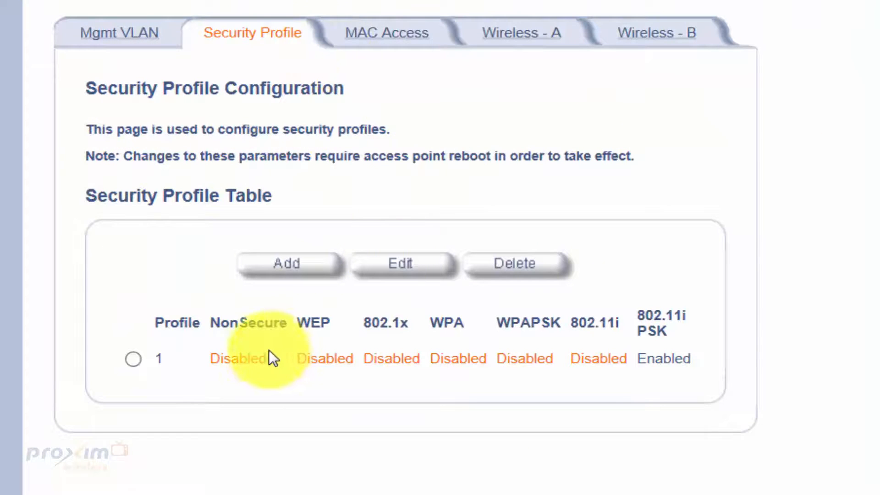
left_click(665, 46)
scroll(295, 334, "down", 5)
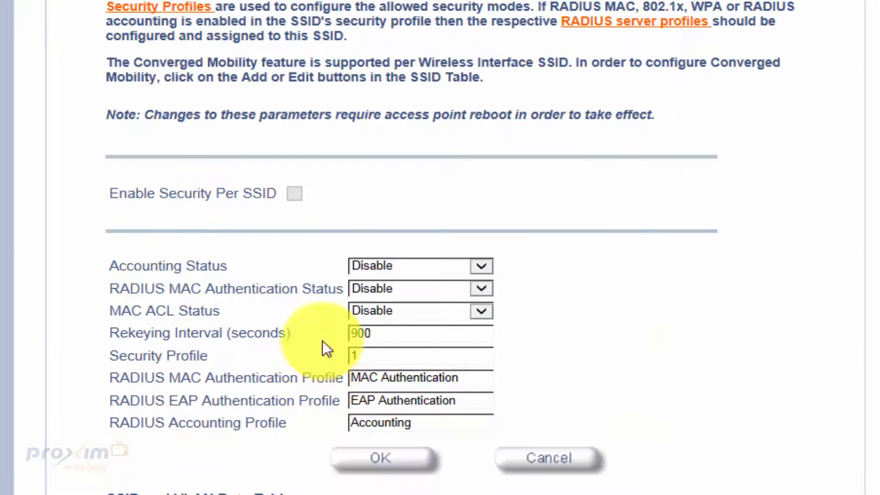
double_click(383, 355)
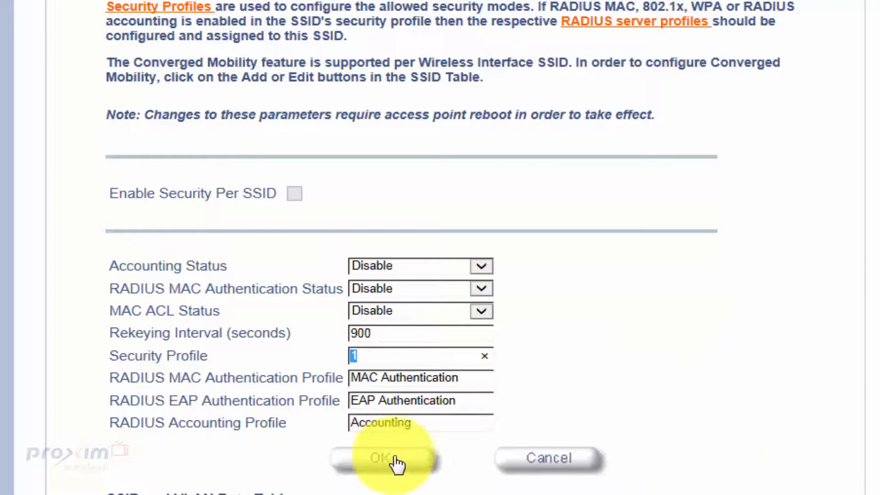
scroll(845, 466, "down", 2)
scroll(846, 466, "up", 4)
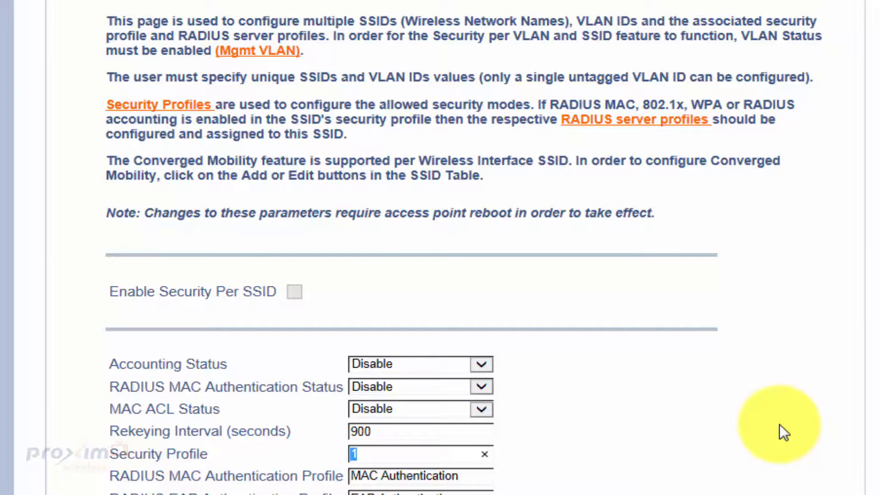
scroll(779, 424, "up", 3)
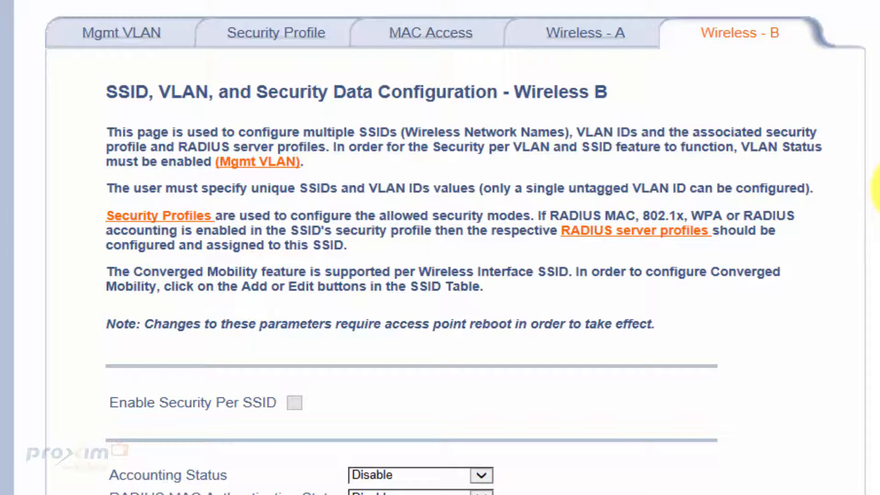
Step: Review the security profile table and the Wireless-A security settings, highlighting the profile number assigned to Wireless-A
left_click(295, 33)
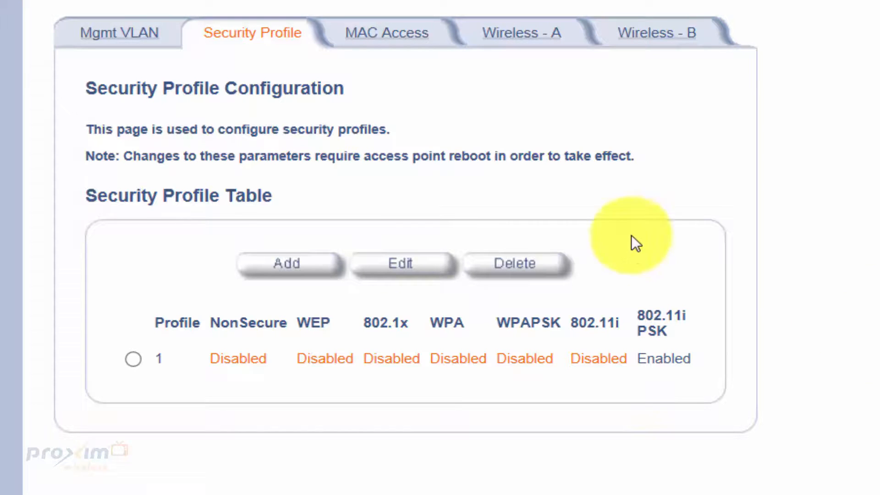
left_click(523, 36)
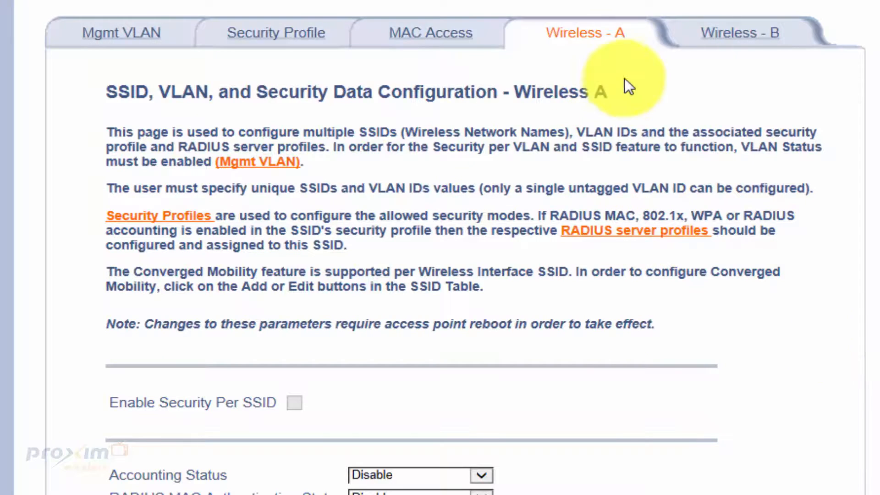
scroll(812, 386, "down", 3)
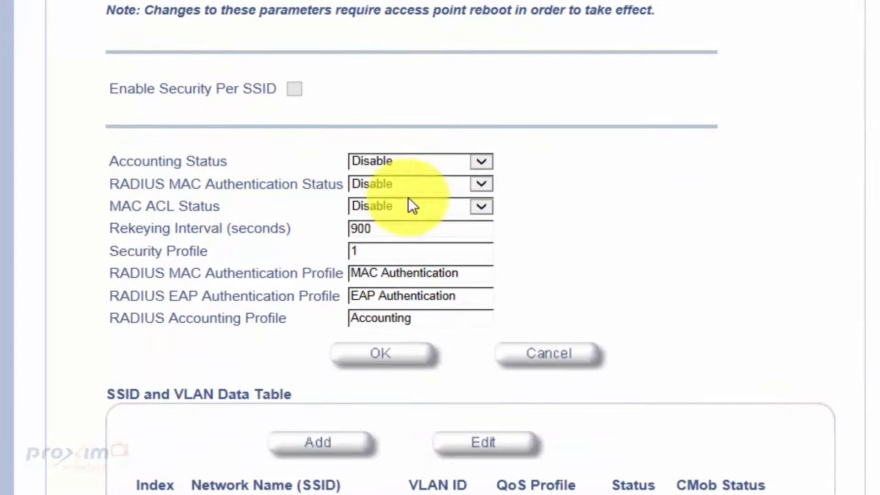
scroll(659, 380, "up", 2)
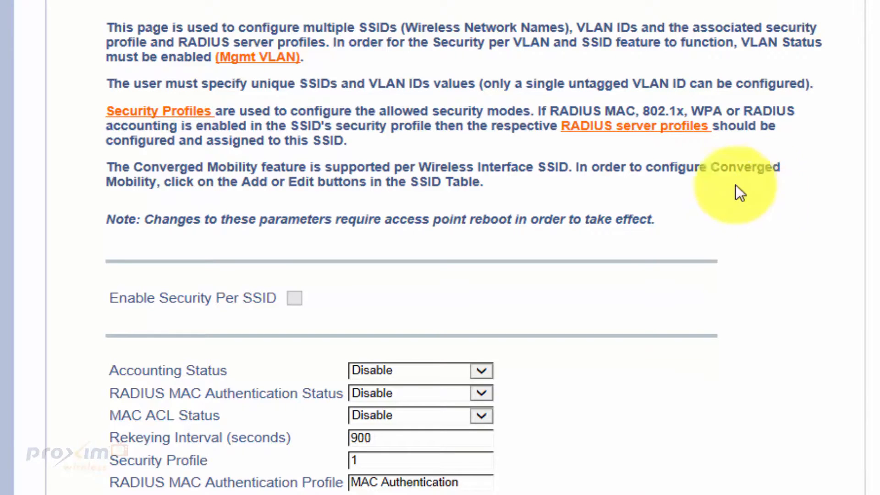
scroll(284, 298, "up", 3)
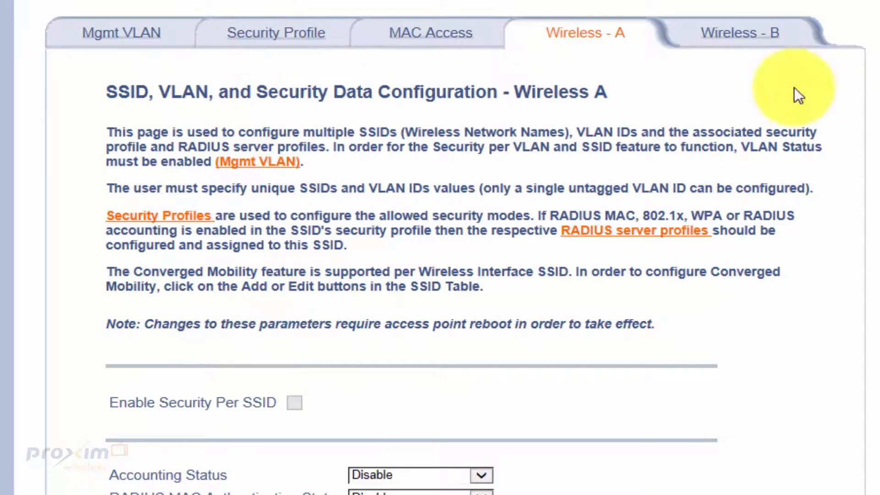
scroll(795, 148, "down", 3)
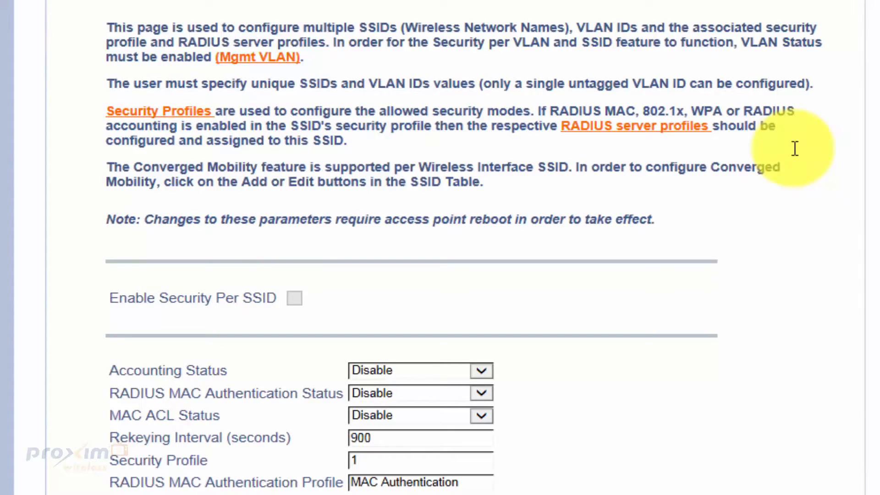
left_click(374, 462)
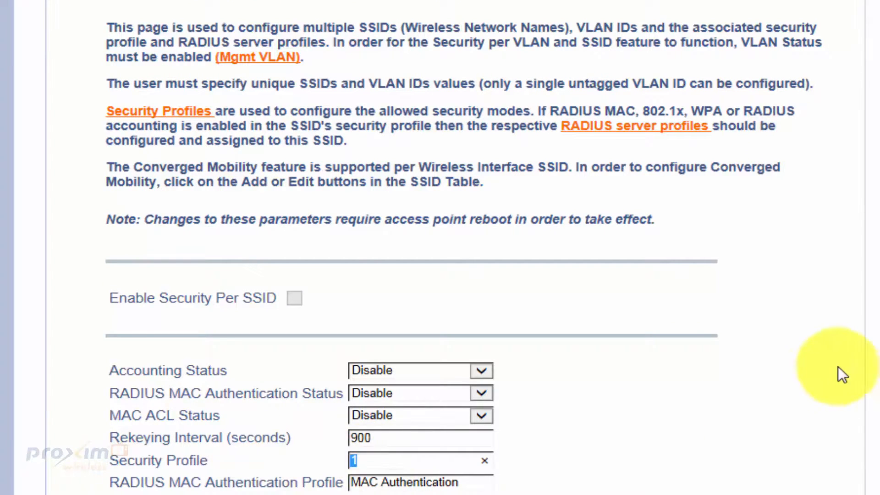
scroll(830, 367, "up", 3)
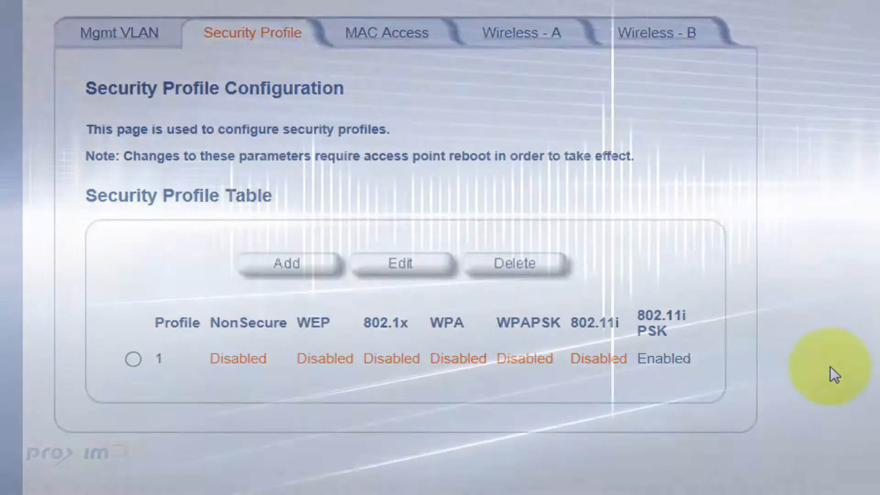